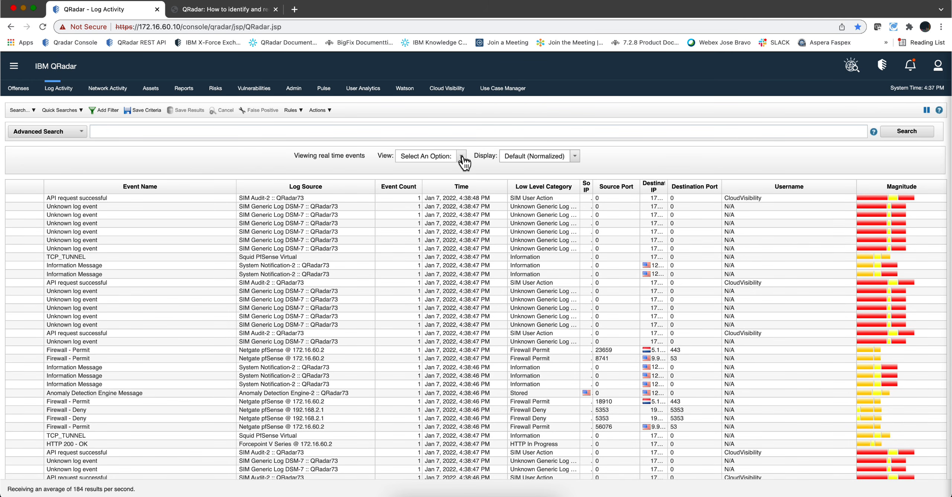
Run an event search in Log Activity over the last 7 days and cancel it while it is in progress
{"action": "left_click", "coordinate": [462, 157]}
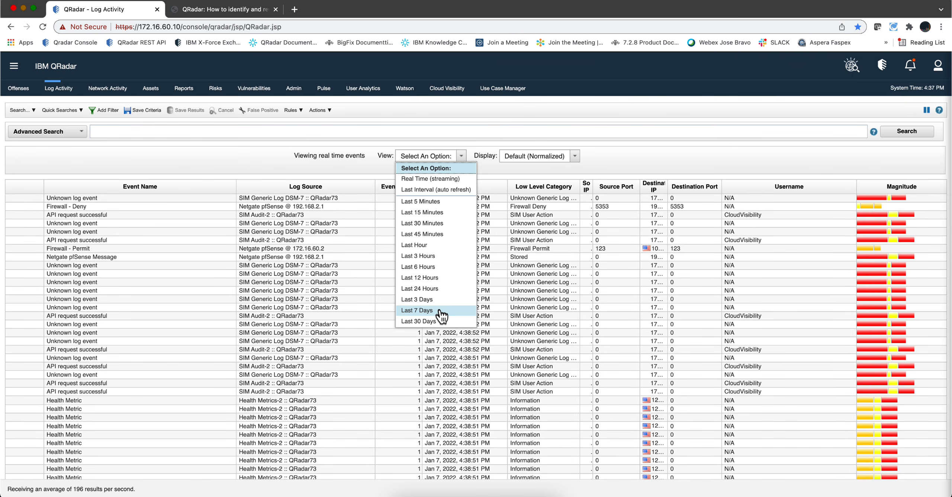
{"action": "left_click", "coordinate": [440, 311]}
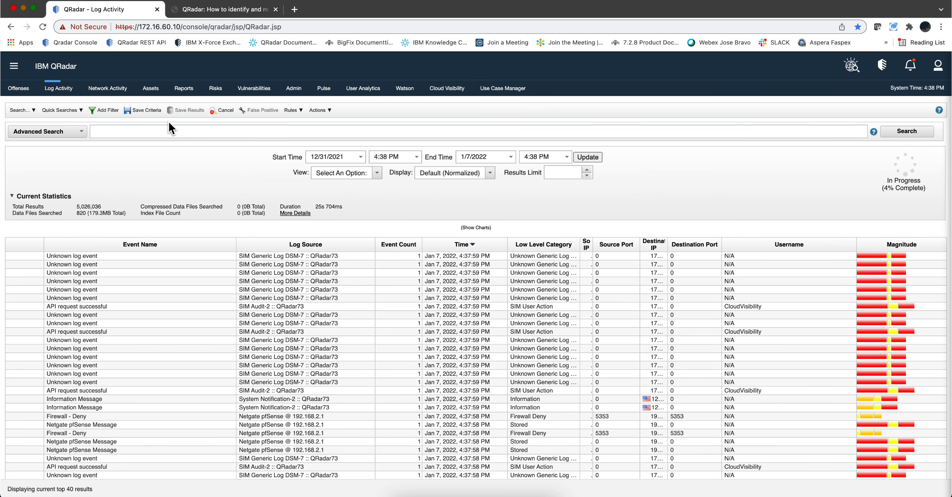
{"action": "left_click", "coordinate": [221, 110]}
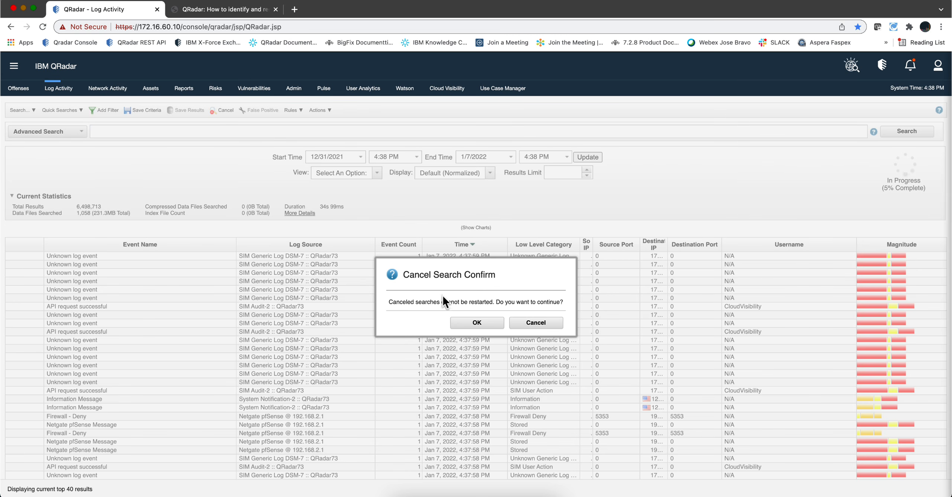
{"action": "left_click", "coordinate": [477, 323]}
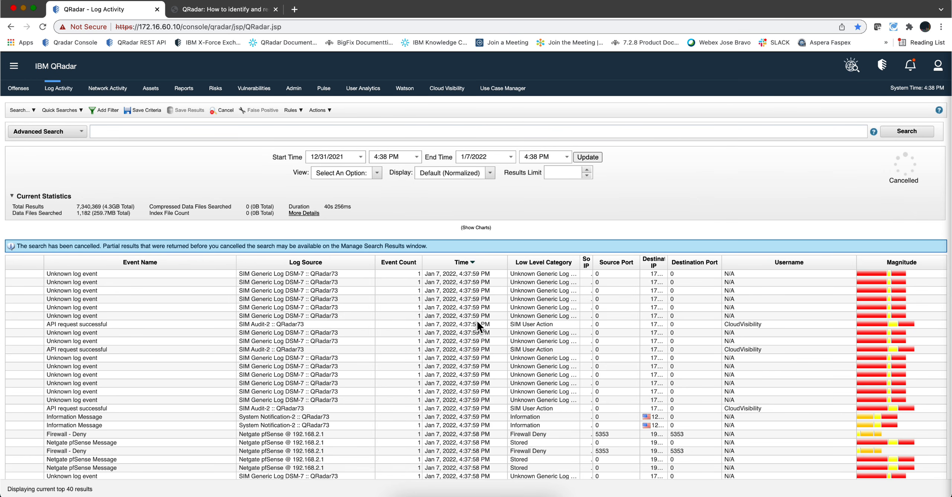
Switch to the Terminal, run df -h and check the disk usage of the /transient partition
{"action": "left_click", "coordinate": [506, 494]}
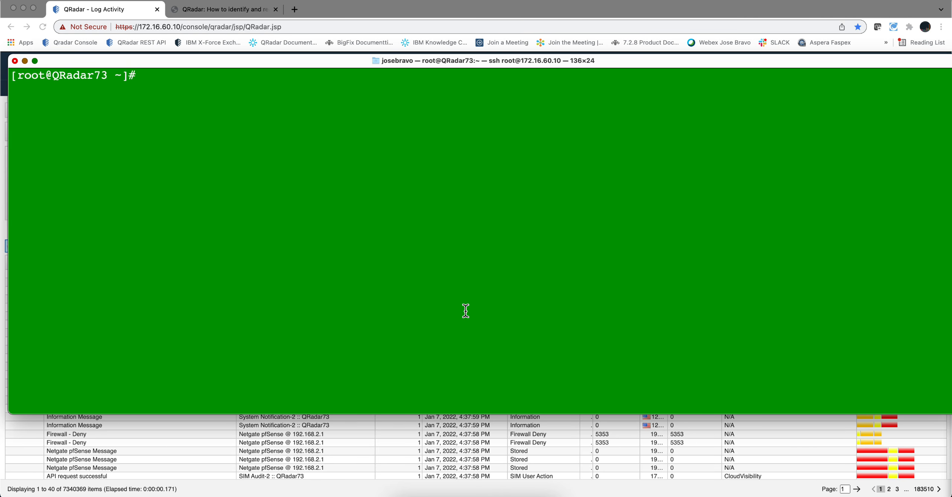
{"action": "type", "text": "df -h"}
{"action": "key", "text": "Return"}
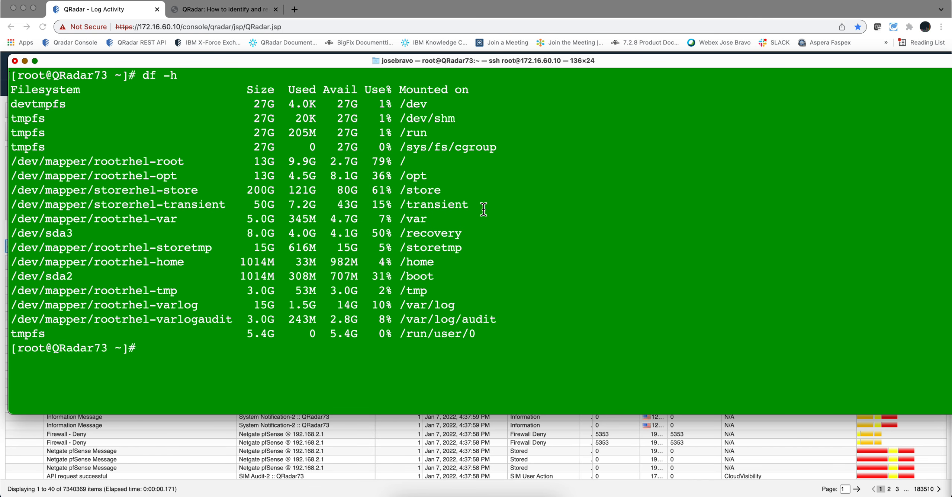
{"action": "left_click_drag", "start_coordinate": [481, 204], "coordinate": [254, 204]}
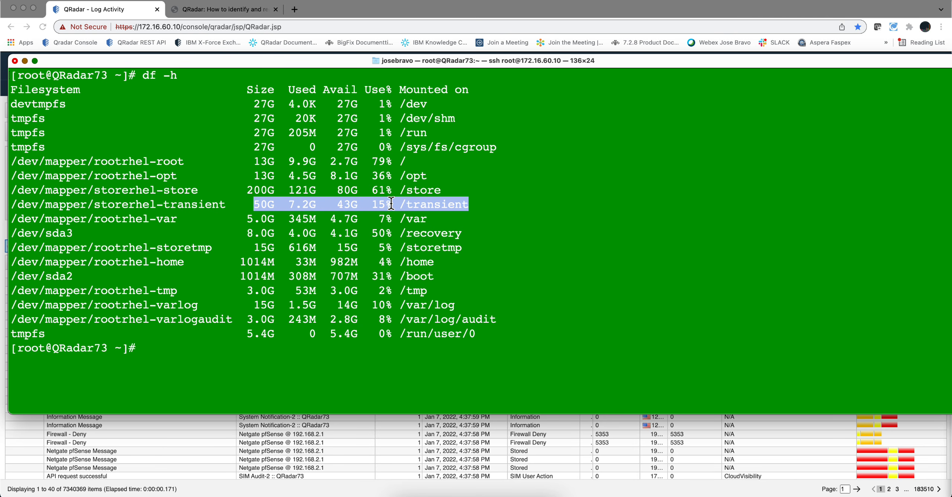
{"action": "left_click", "coordinate": [394, 204]}
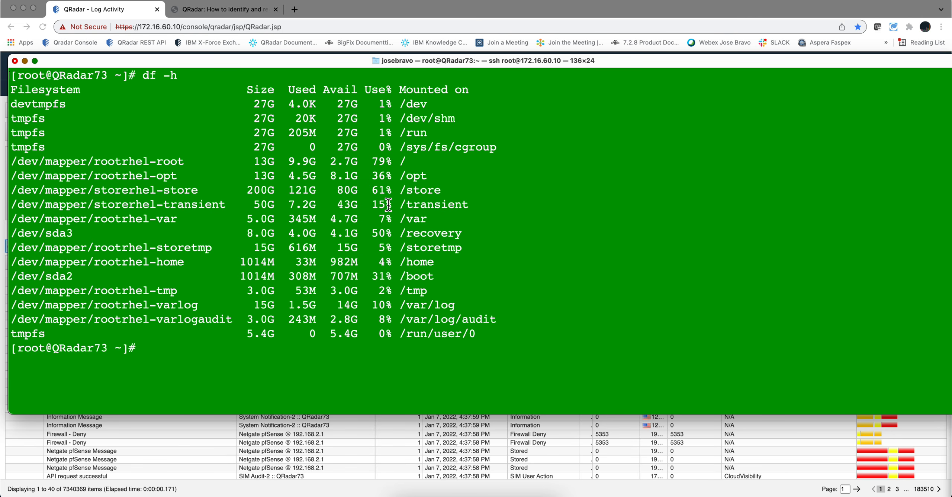
{"action": "left_click_drag", "start_coordinate": [386, 204], "coordinate": [373, 204]}
Open the IBM Support article on removing large search data files in the browser and read its title and Cause section
{"action": "left_click", "coordinate": [374, 446]}
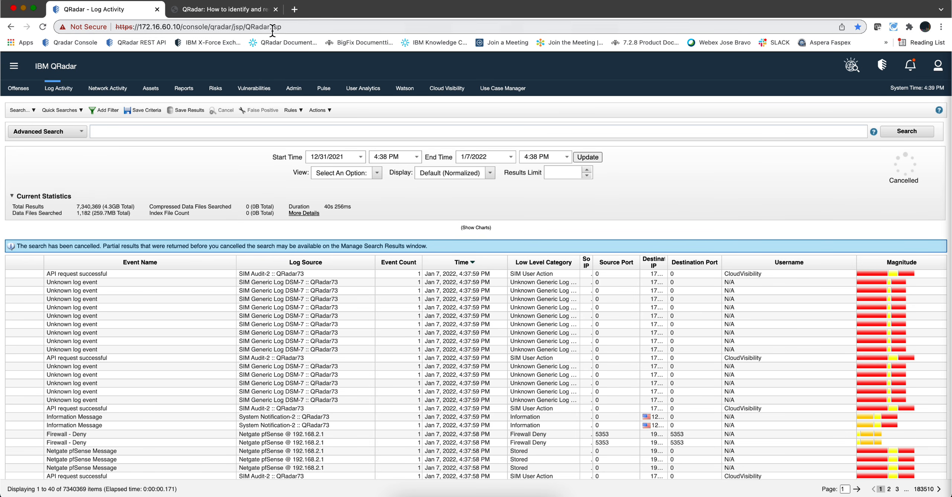
{"action": "left_click", "coordinate": [265, 11]}
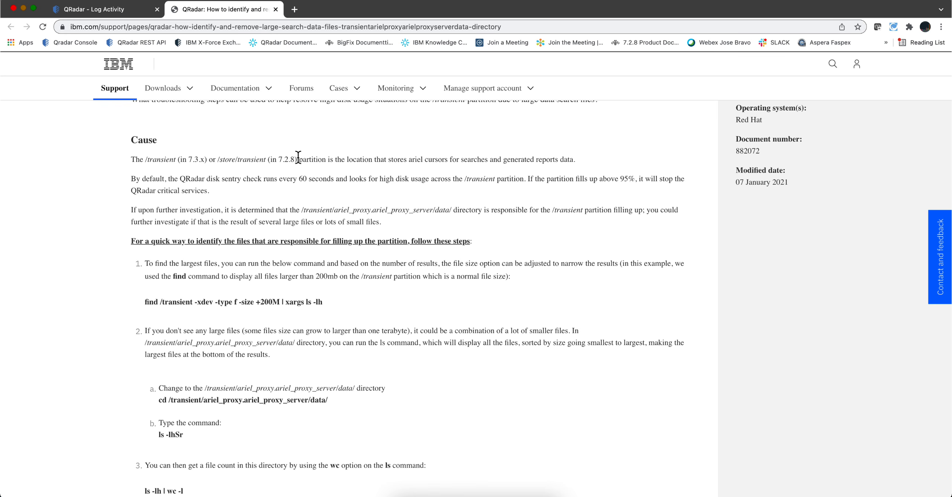
{"action": "scroll", "coordinate": [297, 156], "scroll_direction": "up", "scroll_amount": 5}
{"action": "scroll", "coordinate": [297, 164], "scroll_direction": "down", "scroll_amount": 1}
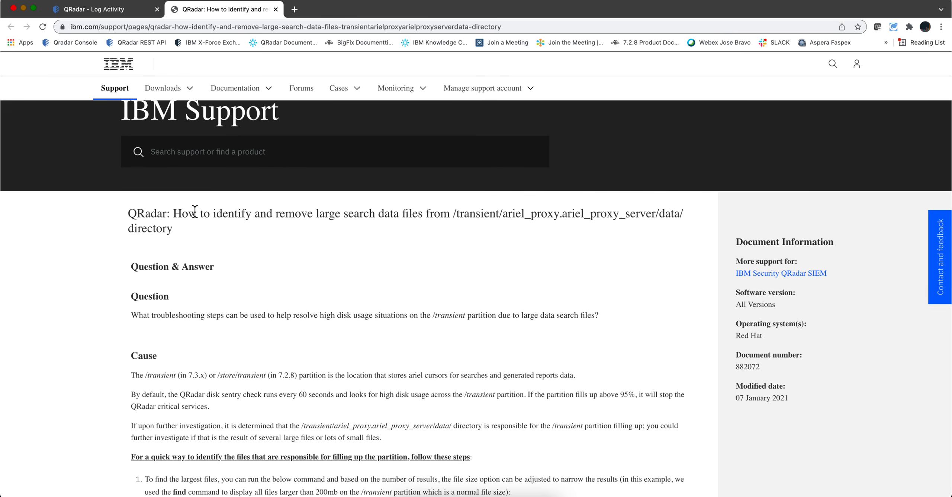
{"action": "left_click_drag", "start_coordinate": [129, 214], "coordinate": [395, 221]}
{"action": "left_click", "coordinate": [440, 256]}
{"action": "scroll", "coordinate": [460, 246], "scroll_direction": "down", "scroll_amount": 5}
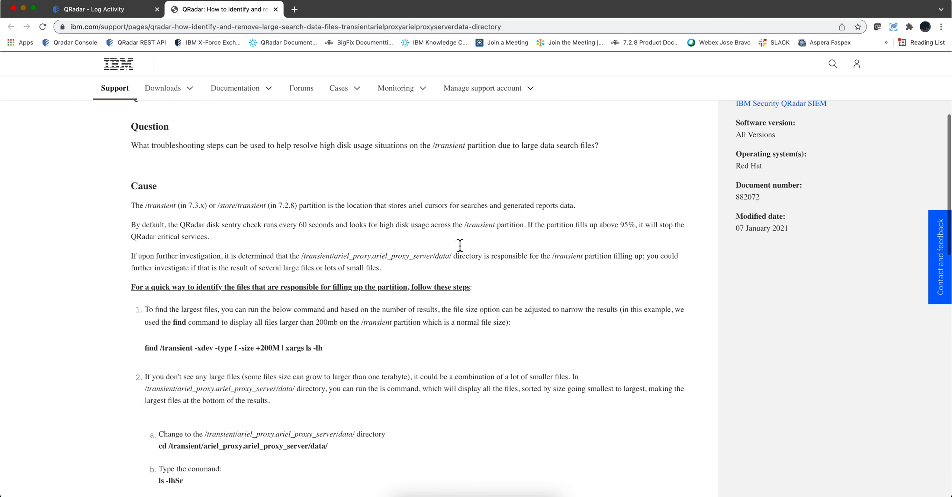
{"action": "scroll", "coordinate": [460, 245], "scroll_direction": "down", "scroll_amount": 2}
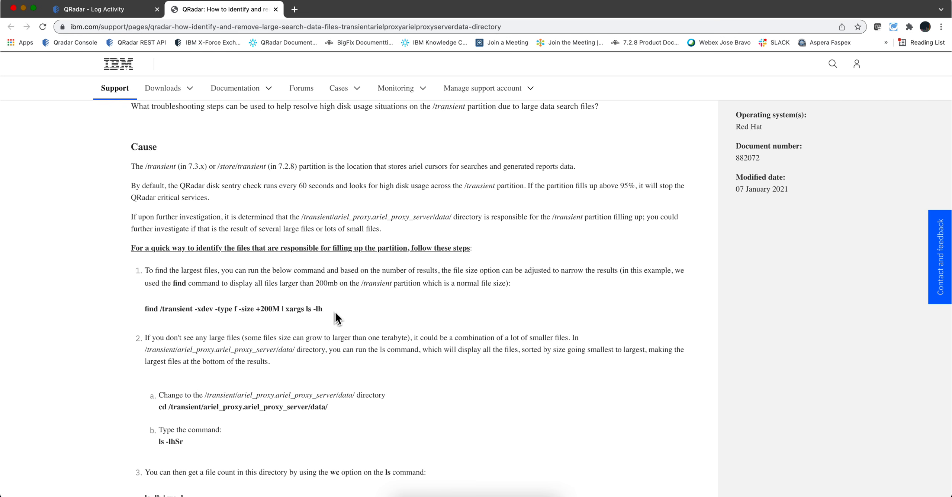
Copy the article's command find /transient -xdev -type f -size +200M | xargs ls -lh and run it in the Terminal
{"action": "left_click_drag", "start_coordinate": [330, 308], "coordinate": [140, 310]}
{"action": "key", "text": "super+c"}
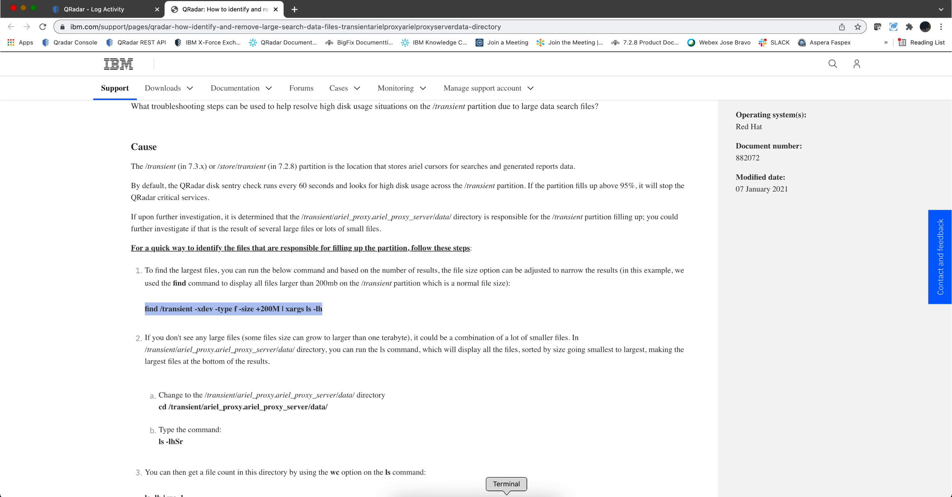
{"action": "left_click", "coordinate": [506, 494]}
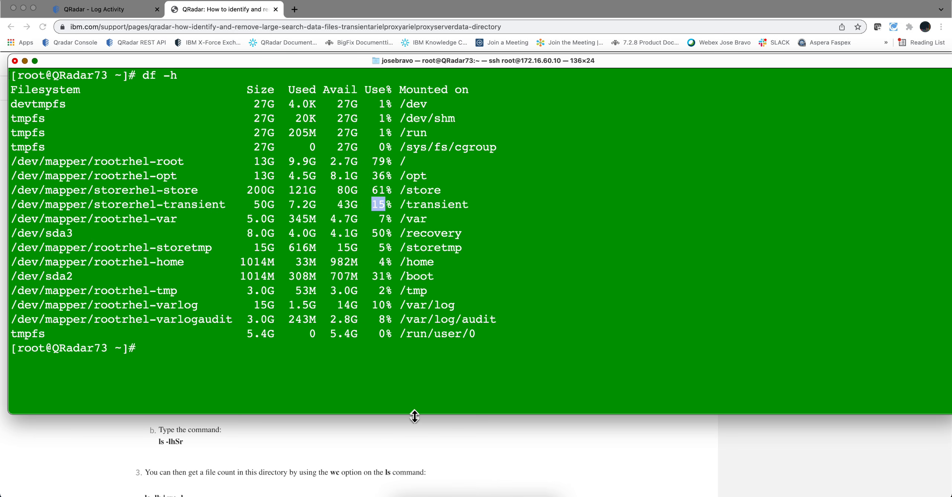
{"action": "key", "text": "super+v"}
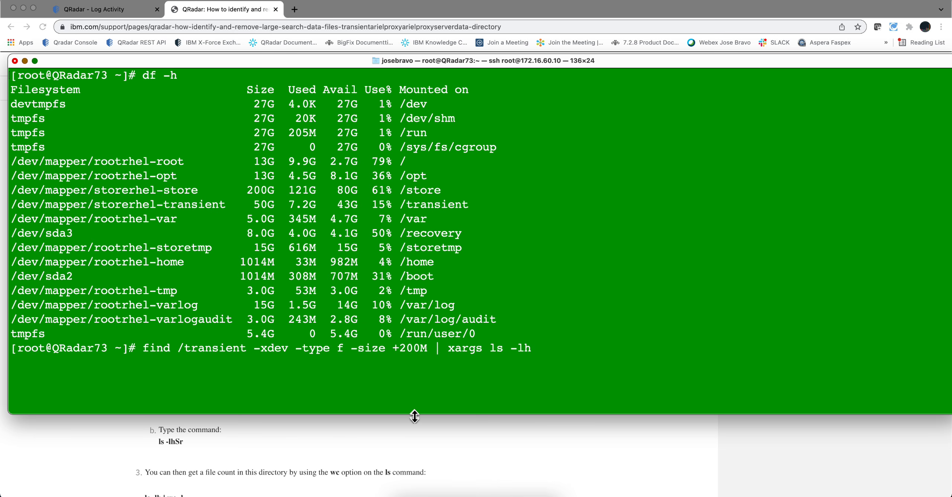
{"action": "key", "text": "Return"}
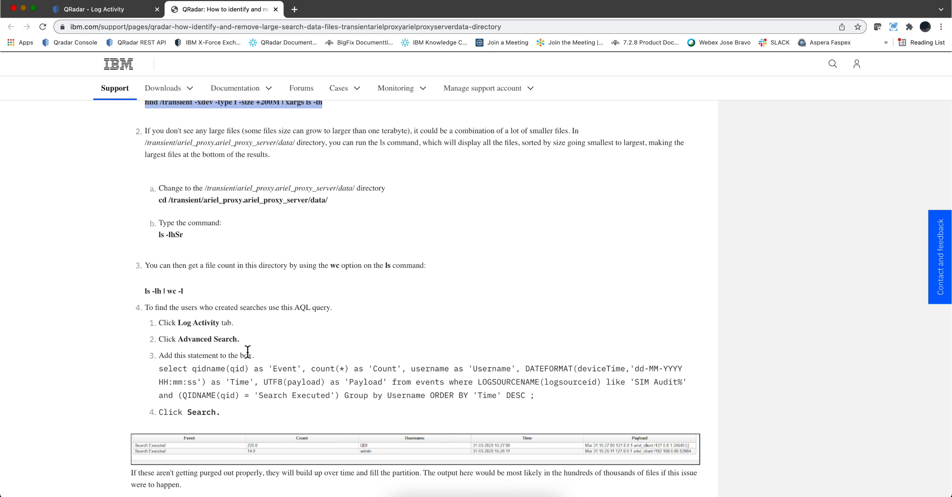
Read the rest of the support article and highlight the example rm command in its Answer section
{"action": "scroll", "coordinate": [290, 359], "scroll_direction": "down", "scroll_amount": 3}
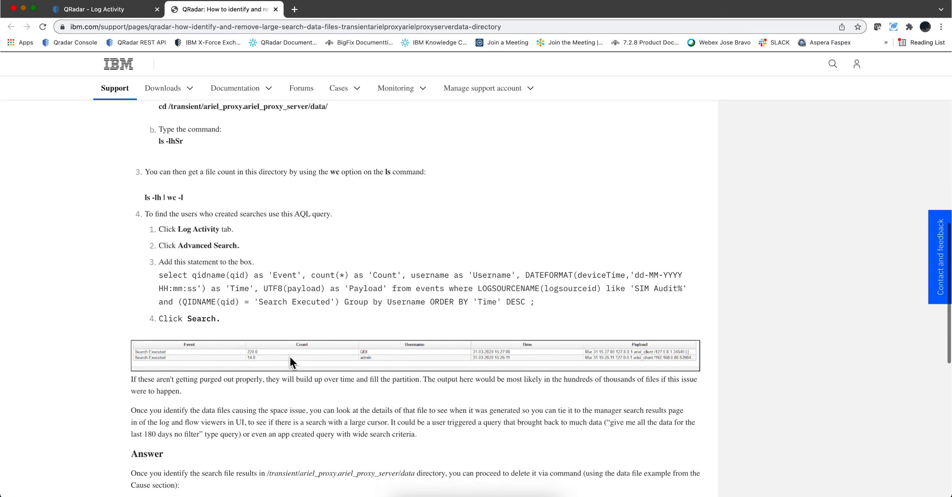
{"action": "scroll", "coordinate": [290, 359], "scroll_direction": "down", "scroll_amount": 2}
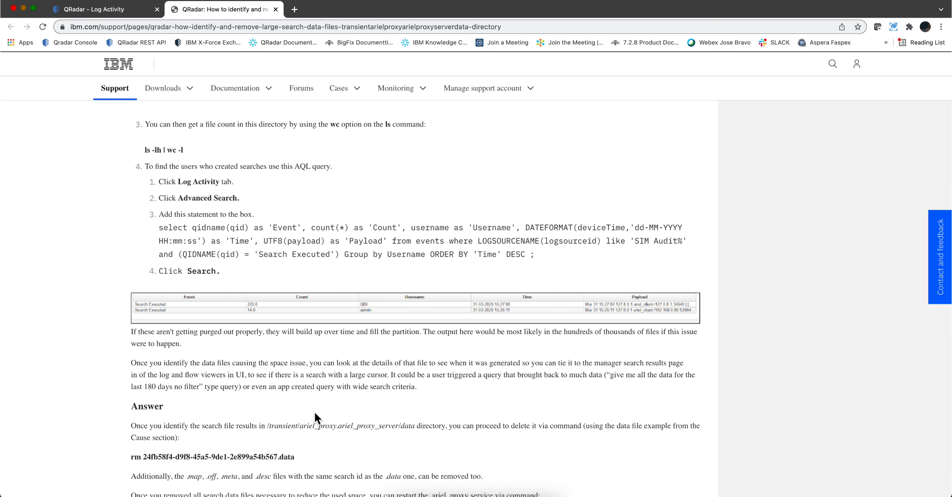
{"action": "scroll", "coordinate": [315, 409], "scroll_direction": "down", "scroll_amount": 3}
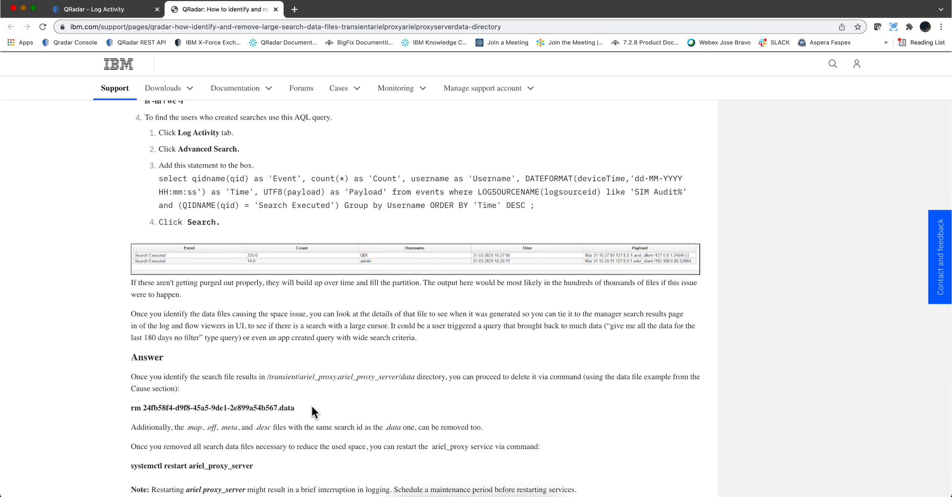
{"action": "left_click_drag", "start_coordinate": [314, 409], "coordinate": [134, 403]}
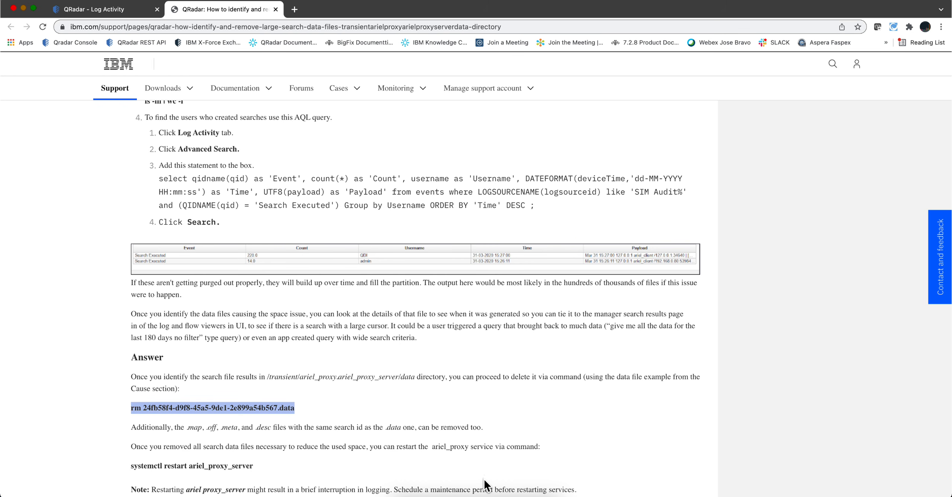
In the Terminal, change to the /transient/ariel_proxy.ariel_proxy_server/data/ directory, using the path copied from the find output
{"action": "left_click", "coordinate": [507, 494]}
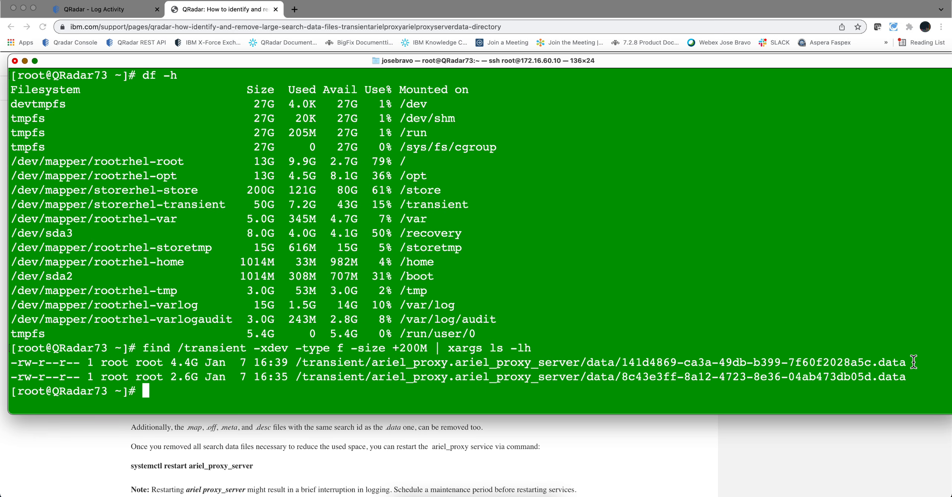
{"action": "left_click_drag", "start_coordinate": [907, 362], "coordinate": [622, 364]}
{"action": "left_click", "coordinate": [623, 364]}
{"action": "left_click_drag", "start_coordinate": [620, 363], "coordinate": [299, 362]}
{"action": "key", "text": "super+c"}
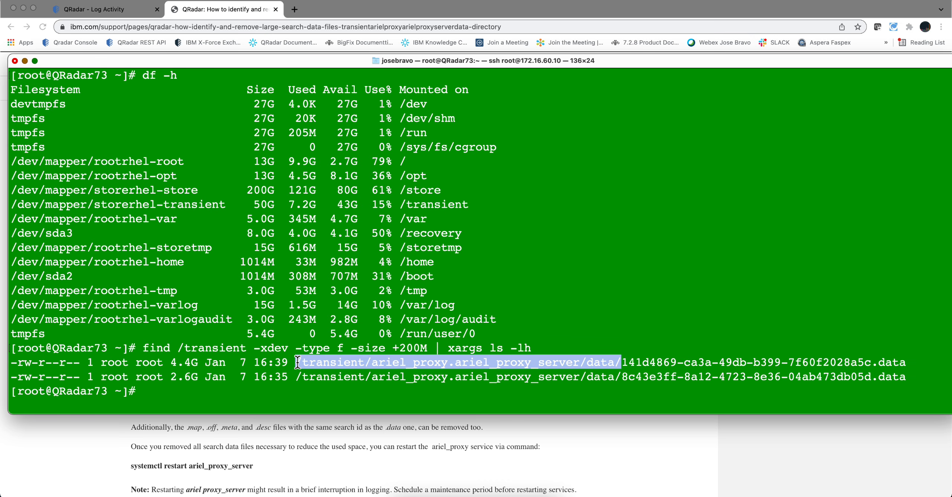
{"action": "left_click", "coordinate": [249, 395]}
{"action": "type", "text": "cd /"}
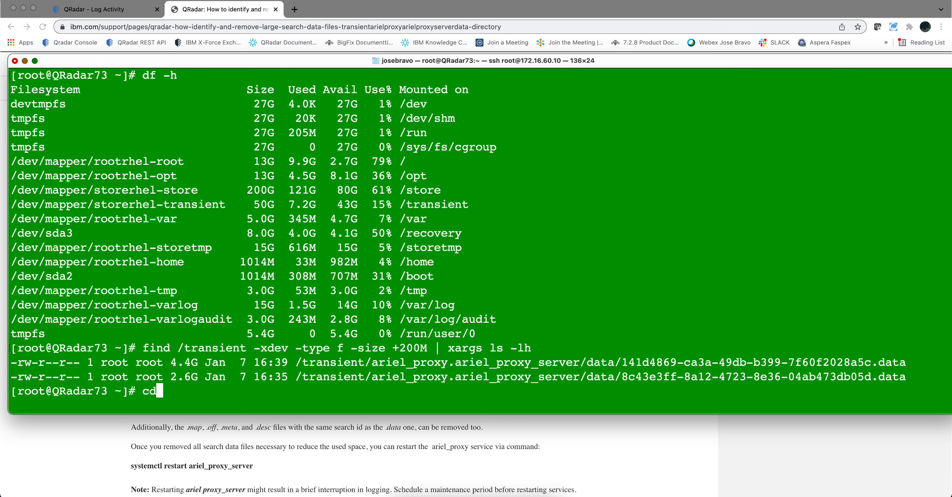
{"action": "key", "text": "super+v"}
{"action": "key", "text": "Return"}
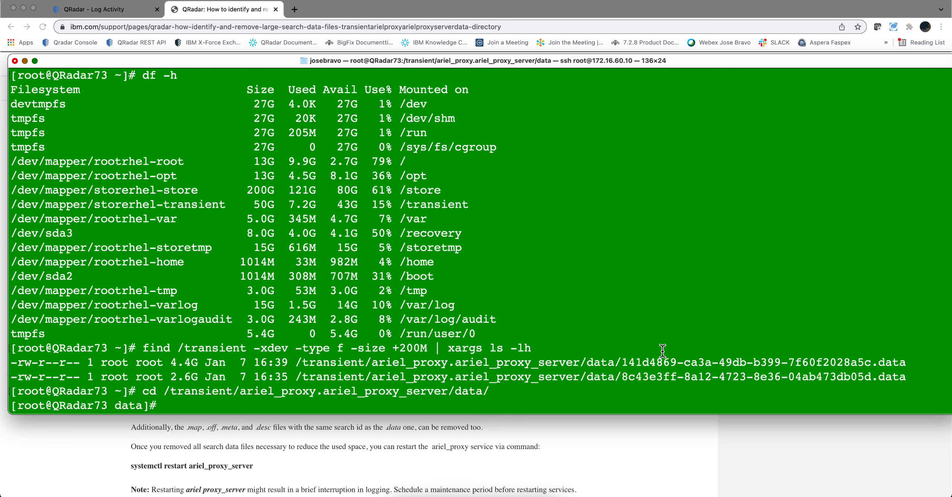
Remove the search data file 141d4869-ca3a-49db-b399-7f60f2028a5c.data with rm and confirm the deletion
{"action": "left_click_drag", "start_coordinate": [622, 362], "coordinate": [909, 361]}
{"action": "key", "text": "super+c"}
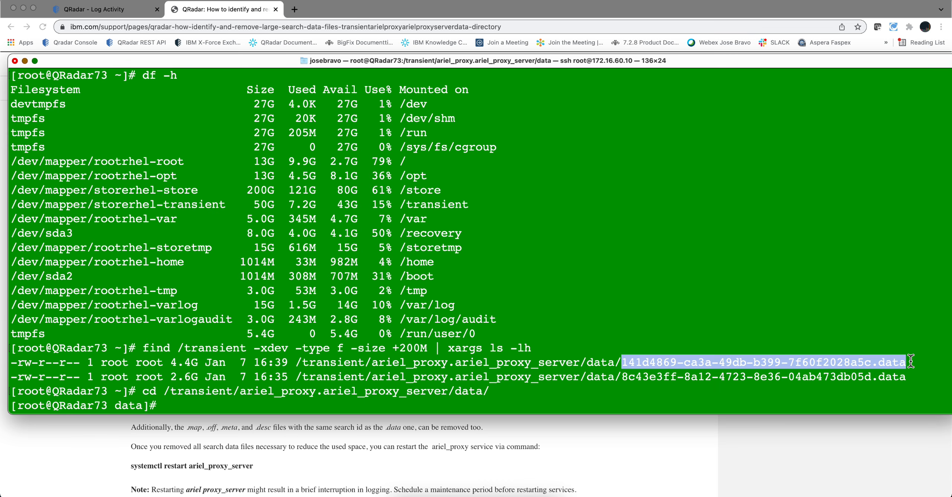
{"action": "left_click", "coordinate": [262, 404]}
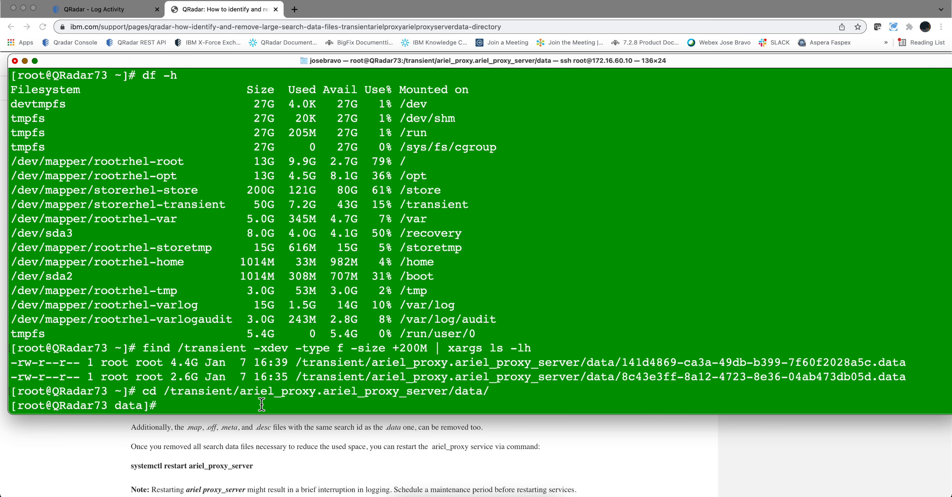
{"action": "type", "text": "rm"}
{"action": "key", "text": "super+v"}
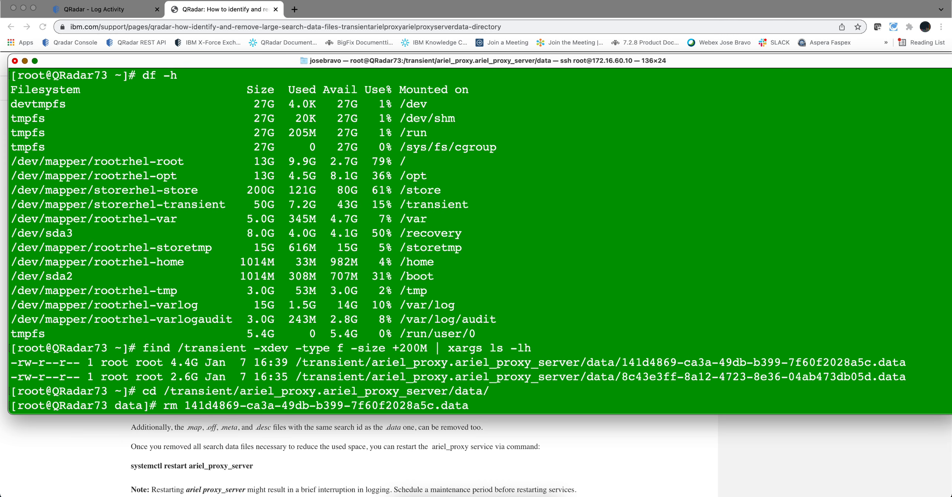
{"action": "key", "text": "Return"}
{"action": "type", "text": "y"}
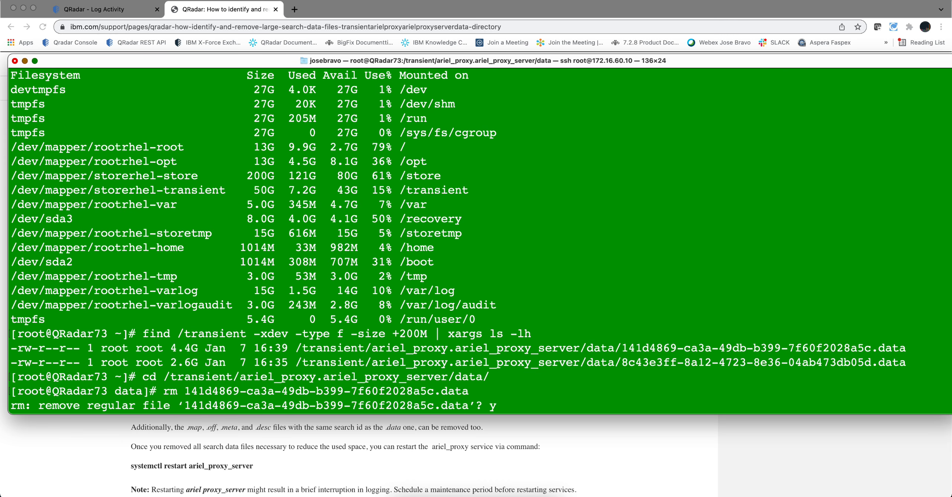
{"action": "key", "text": "Return"}
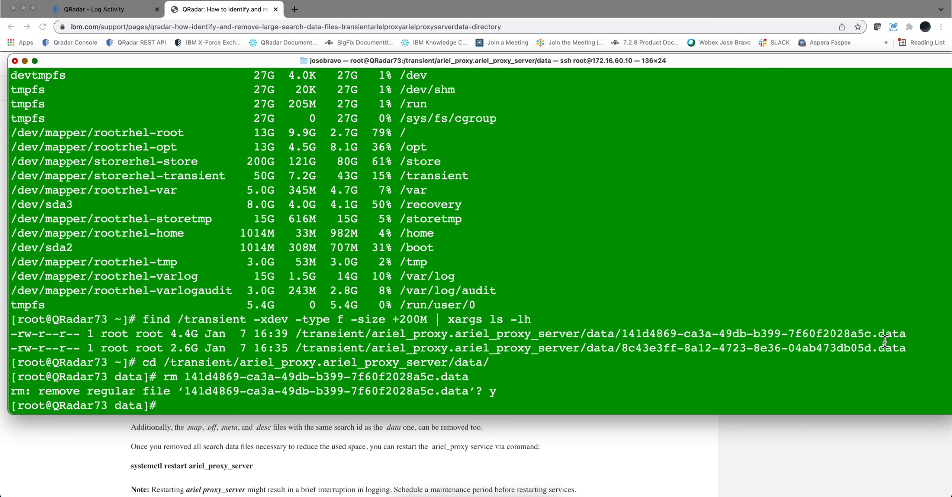
Try to remove the second large data file with rm c43e3ff-8a12-4723-8e36-04ab473db05d.data
{"action": "left_click_drag", "start_coordinate": [911, 348], "coordinate": [628, 348]}
{"action": "key", "text": "super+c"}
{"action": "type", "text": "rm"}
{"action": "key", "text": "super+v"}
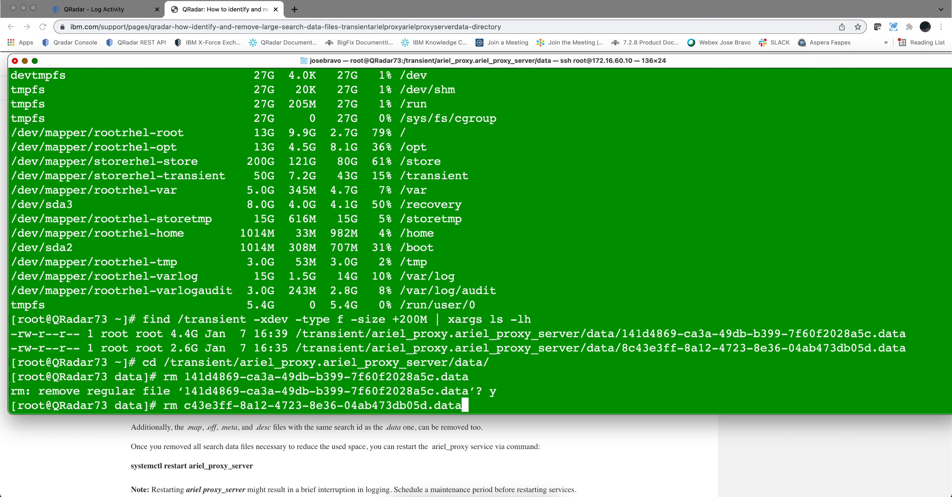
{"action": "key", "text": "Return"}
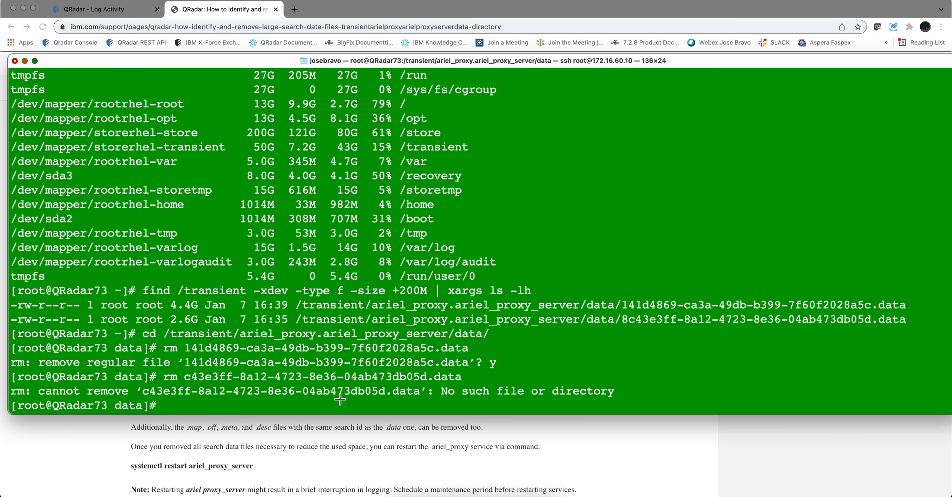
Rerun the earlier find command to list the files larger than 200M still in /transient
{"action": "key", "text": "Up"}
{"action": "key", "text": "Up"}
{"action": "key", "text": "Up"}
{"action": "key", "text": "Up"}
{"action": "key", "text": "Return"}
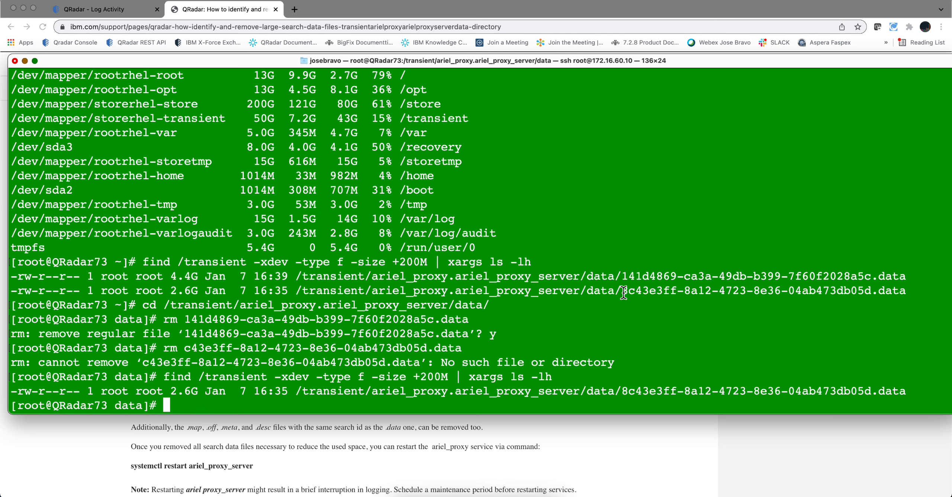
Remove the search data file 8c43e3ff-8a12-4723-8e36-04ab473db05d.data with rm, using the name copied from the find output, and confirm the deletion
{"action": "left_click_drag", "start_coordinate": [622, 292], "coordinate": [907, 292]}
{"action": "key", "text": "super+c"}
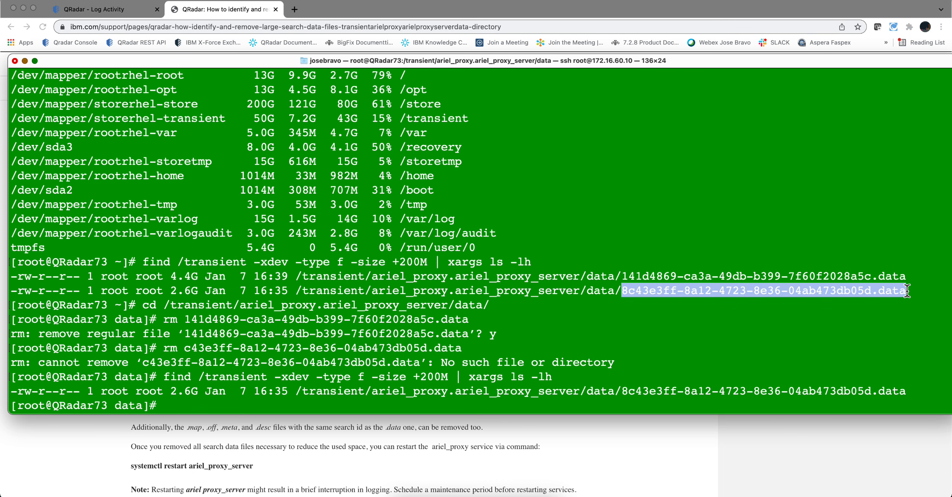
{"action": "left_click", "coordinate": [226, 407]}
{"action": "type", "text": "rm"}
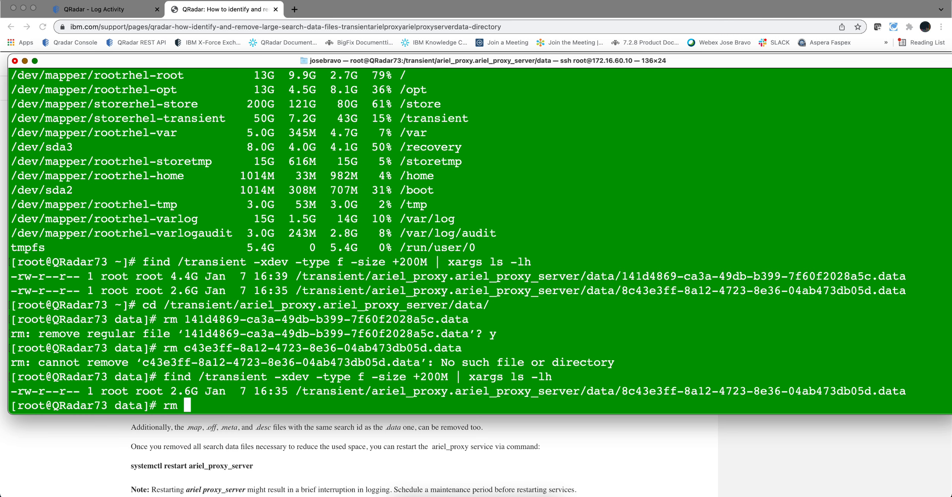
{"action": "key", "text": "super+v"}
{"action": "key", "text": "Return"}
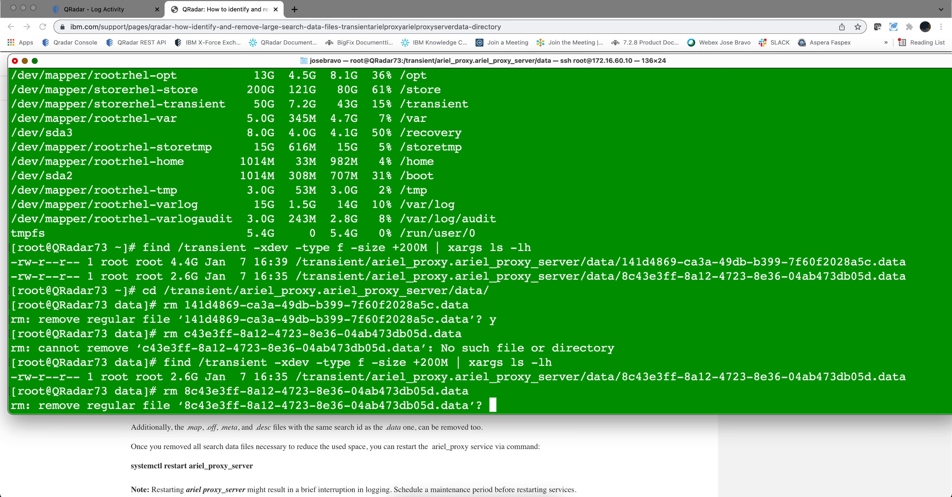
{"action": "type", "text": "y"}
{"action": "key", "text": "Return"}
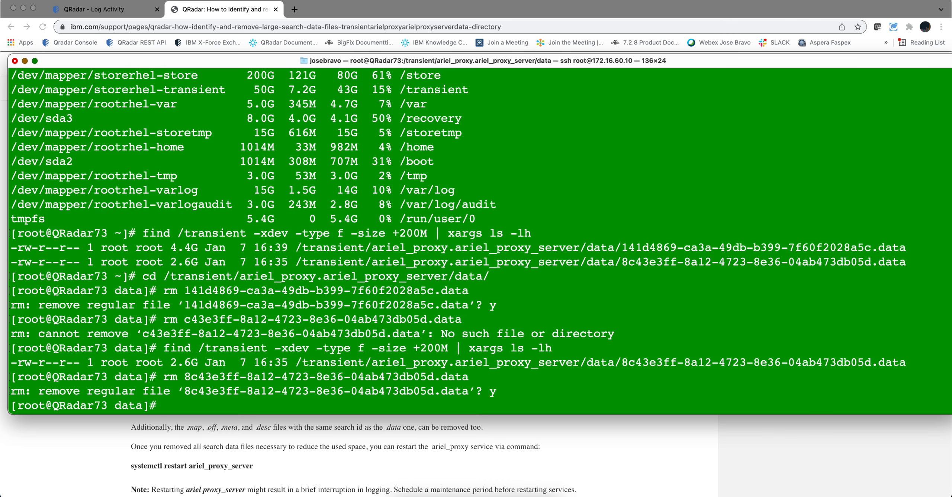
Following the article's note on companion files, run rm 8c43e3ff-8a12-4723-8e36-04ab473db05d.* in the Terminal and confirm deleting the .desc, .map and .meta files
{"action": "left_click", "coordinate": [221, 435]}
{"action": "left_click_drag", "start_coordinate": [187, 429], "coordinate": [216, 428]}
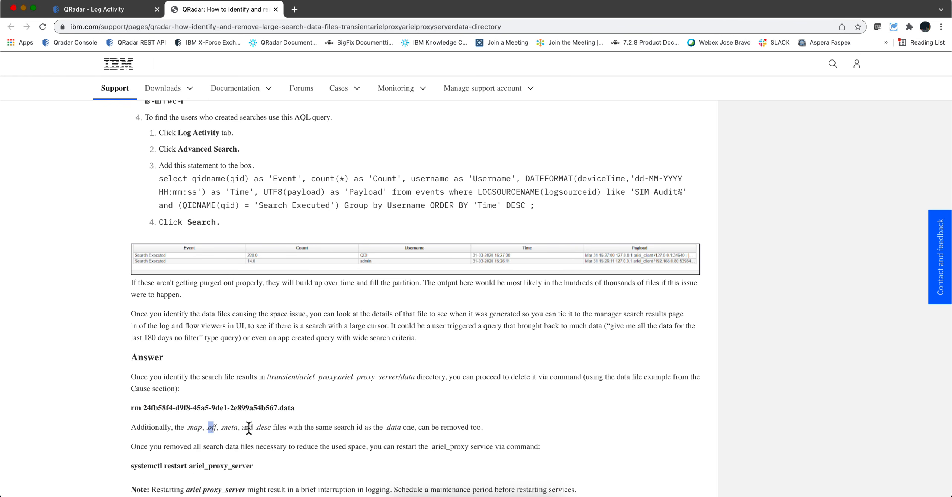
{"action": "left_click", "coordinate": [507, 495]}
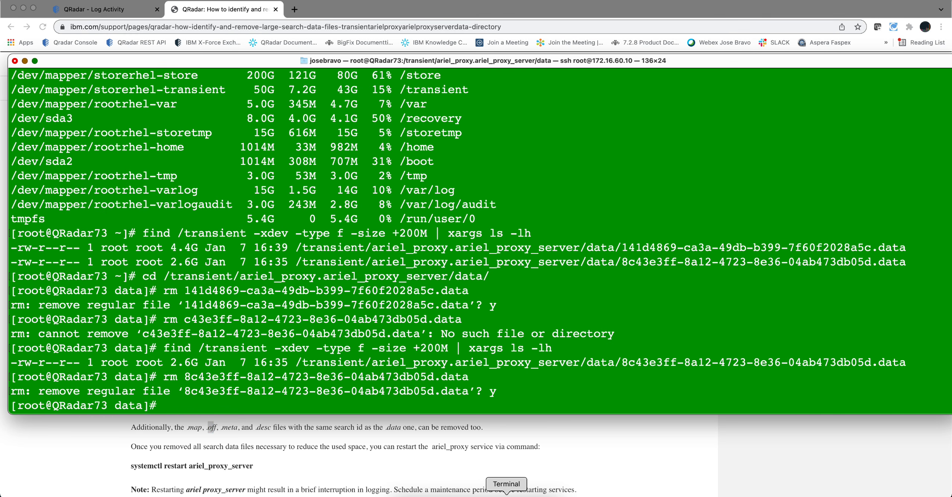
{"action": "key", "text": "Up"}
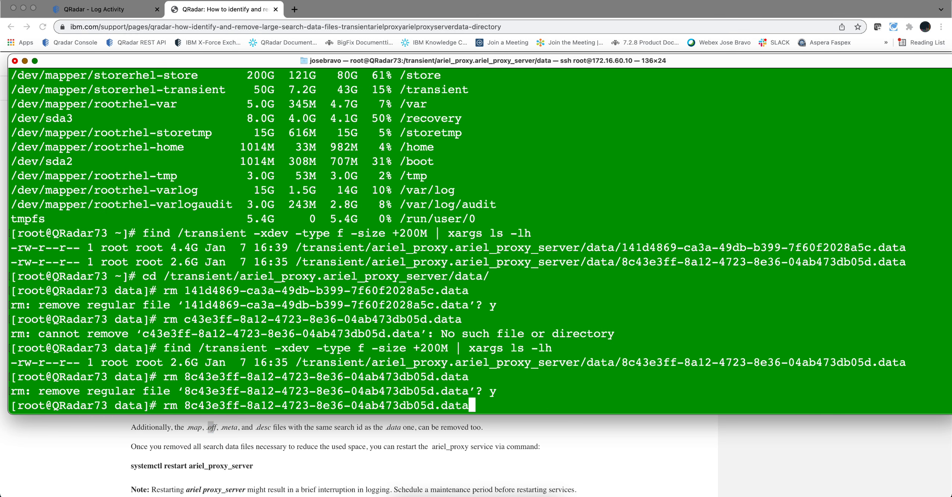
{"action": "key", "text": "BackSpace"}
{"action": "key", "text": "BackSpace"}
{"action": "key", "text": "BackSpace"}
{"action": "key", "text": "BackSpace"}
{"action": "type", "text": "*"}
{"action": "key", "text": "Return"}
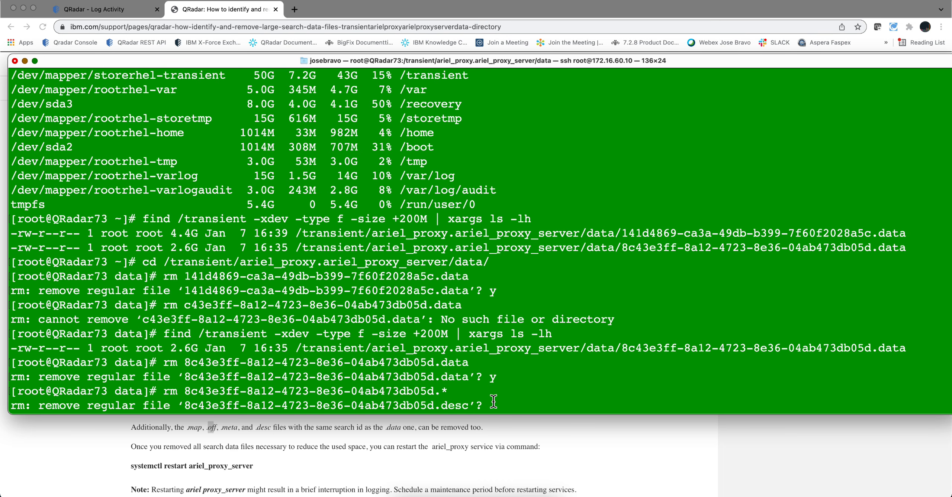
{"action": "type", "text": "y"}
{"action": "key", "text": "Return"}
{"action": "type", "text": "y"}
{"action": "key", "text": "Return"}
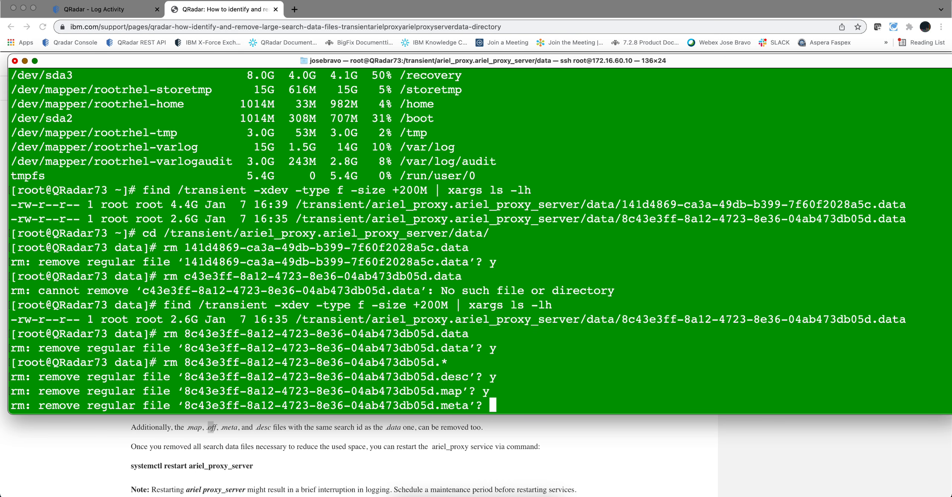
{"action": "type", "text": "y"}
{"action": "key", "text": "Return"}
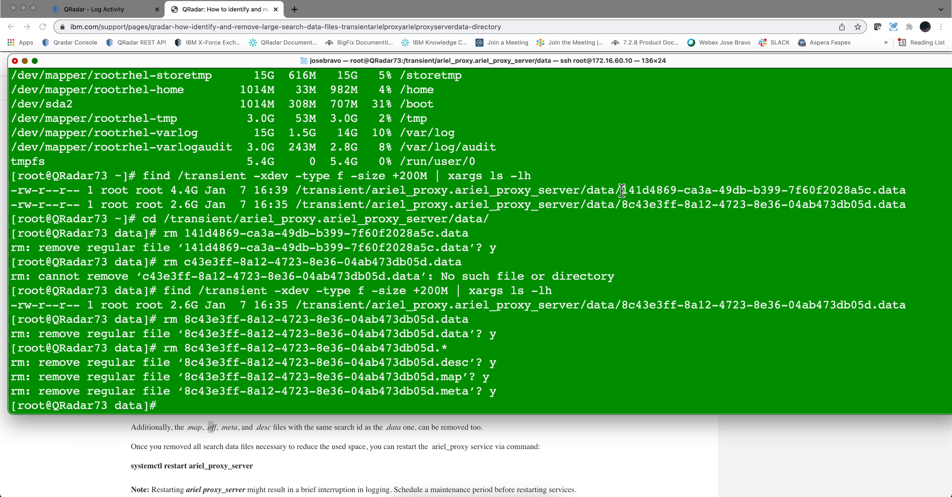
Run rm 141d4869-ca3a-49db-b399-7f60f2028a5c.* with the search ID copied from the find output, confirming deletion of its .desc, .map and .meta files
{"action": "left_click_drag", "start_coordinate": [621, 190], "coordinate": [872, 190]}
{"action": "key", "text": "super+c"}
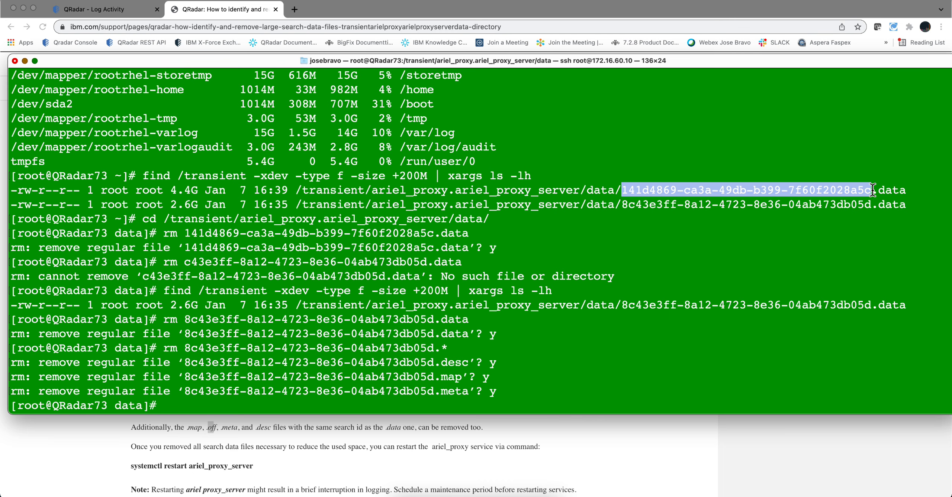
{"action": "left_click", "coordinate": [395, 407]}
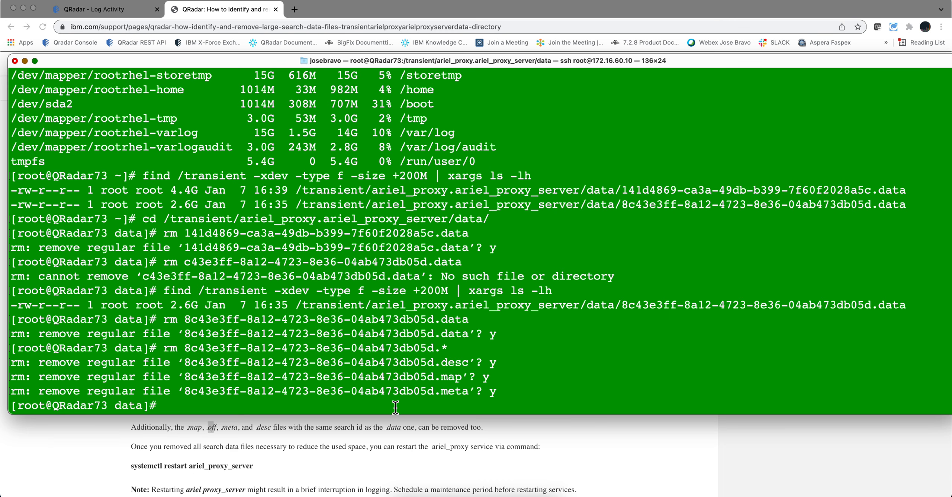
{"action": "type", "text": "rm"}
{"action": "key", "text": "super+v"}
{"action": "type", "text": "."}
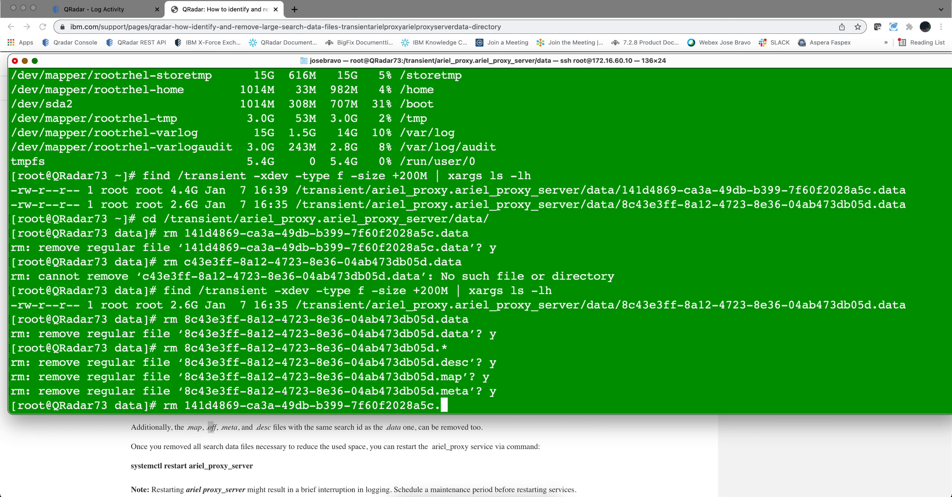
{"action": "type", "text": "*"}
{"action": "key", "text": "Return"}
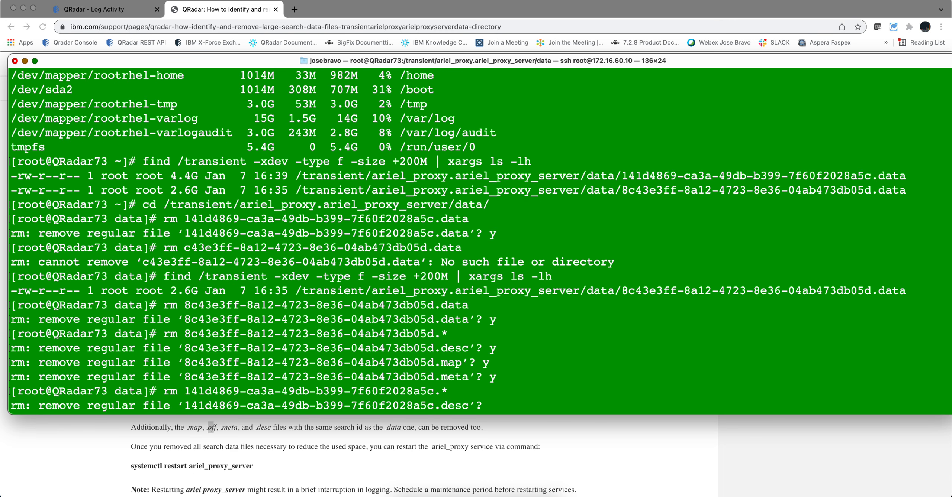
{"action": "type", "text": "y"}
{"action": "key", "text": "Return"}
{"action": "type", "text": "y"}
{"action": "key", "text": "Return"}
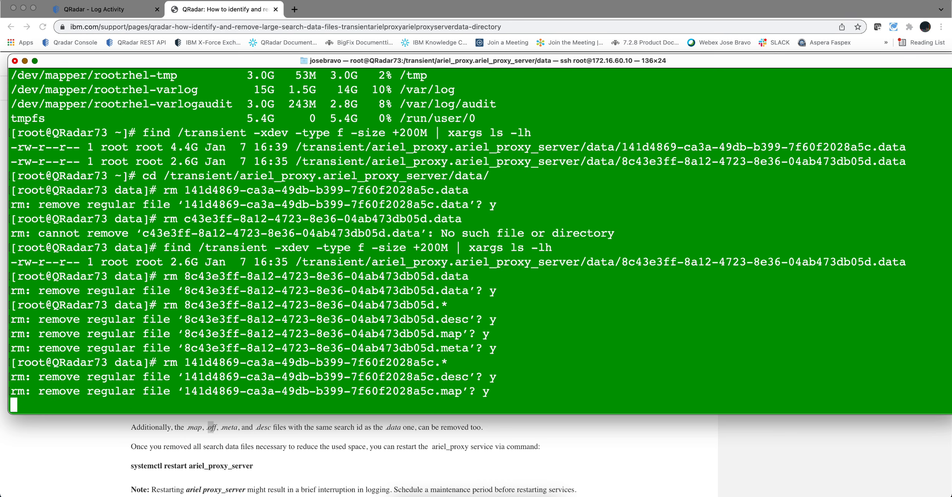
{"action": "type", "text": "y"}
{"action": "key", "text": "Return"}
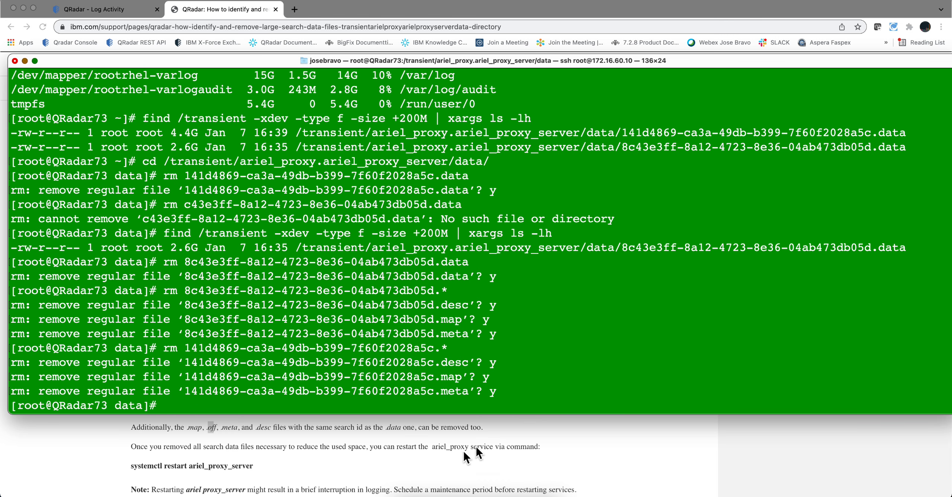
Copy the systemctl restart ariel_proxy_server command from the IBM Support article and run it in the Terminal
{"action": "left_click", "coordinate": [261, 464]}
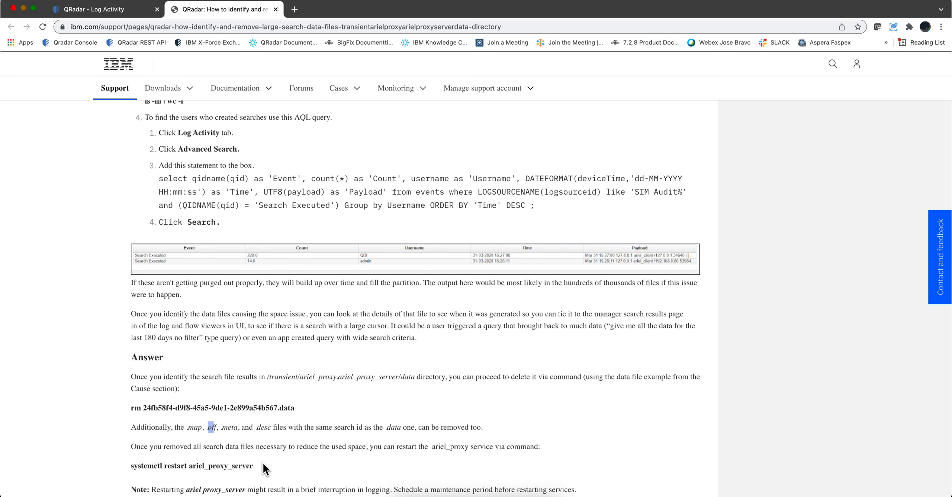
{"action": "left_click", "coordinate": [260, 464]}
{"action": "left_click_drag", "start_coordinate": [255, 464], "coordinate": [122, 460]}
{"action": "key", "text": "super+c"}
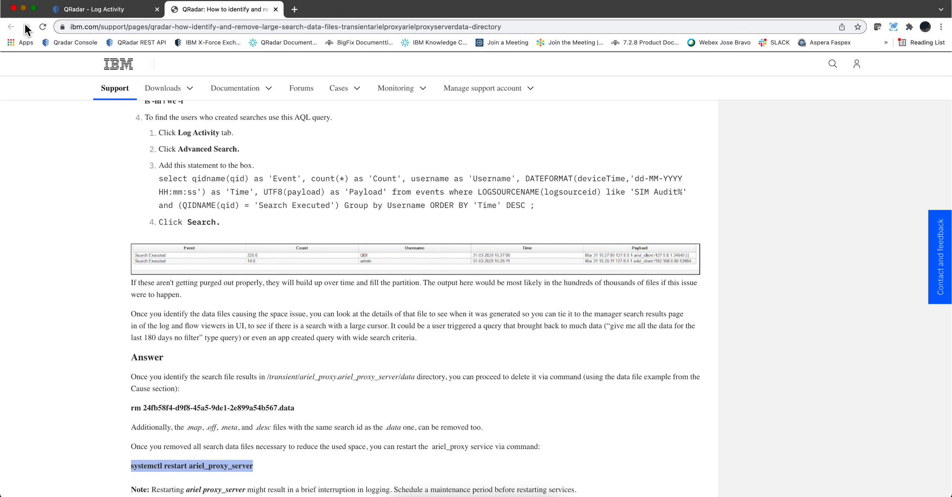
{"action": "left_click", "coordinate": [506, 495]}
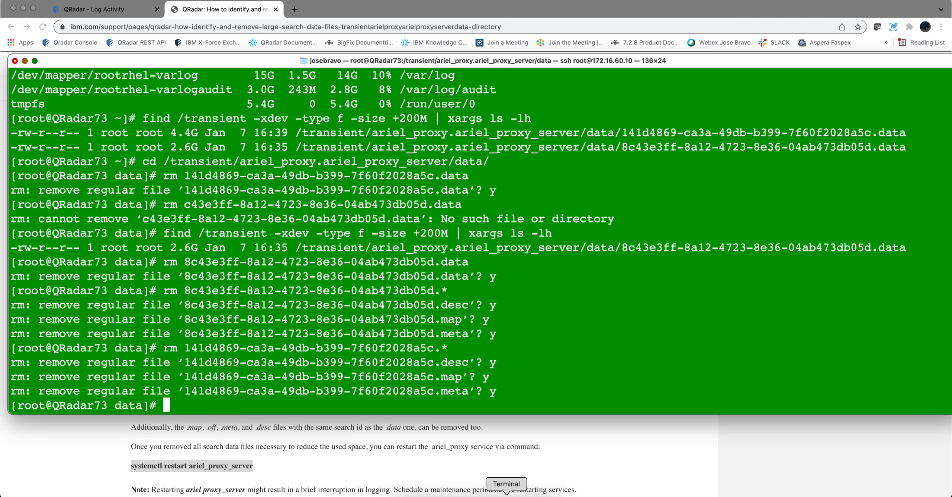
{"action": "key", "text": "super+v"}
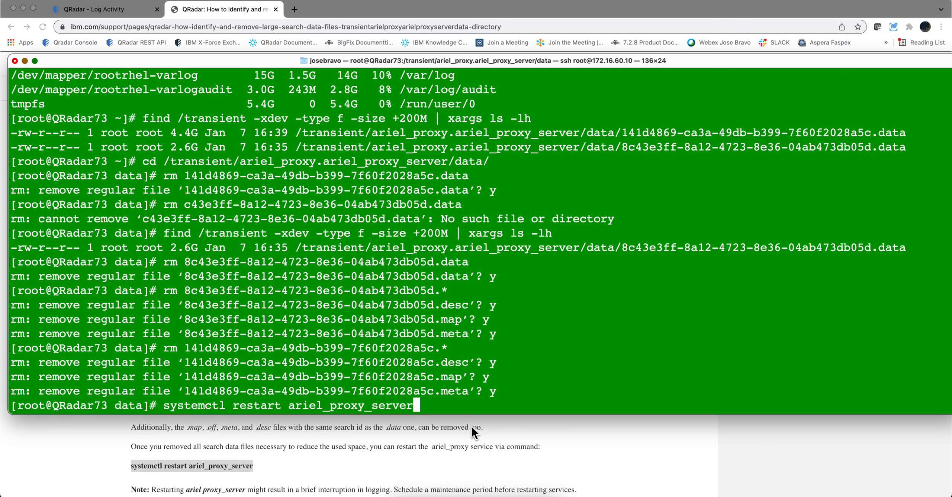
{"action": "key", "text": "Return"}
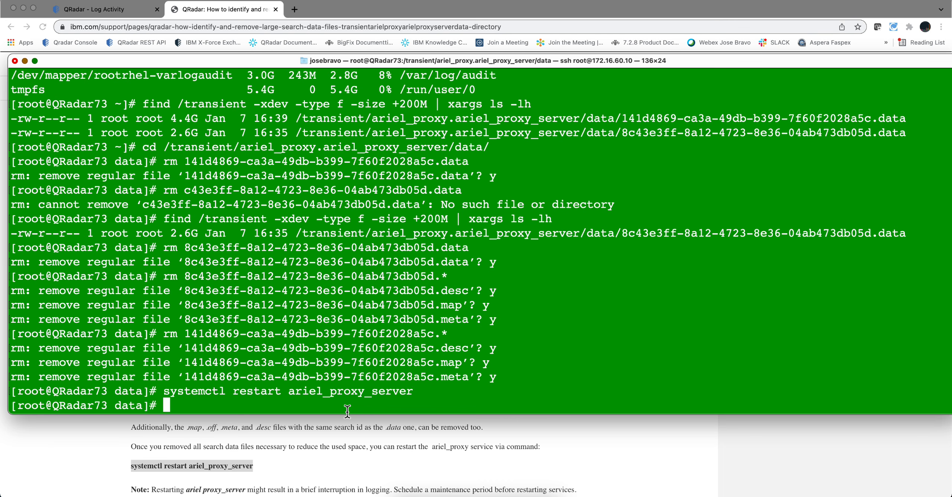
Run df -h and check the usage percentage of the /transient partition
{"action": "type", "text": "df -h"}
{"action": "key", "text": "Return"}
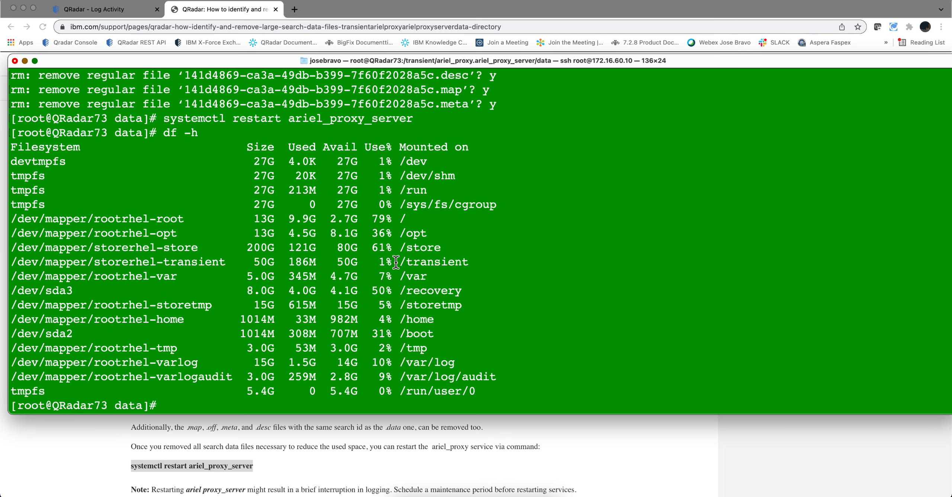
{"action": "left_click_drag", "start_coordinate": [393, 262], "coordinate": [371, 261]}
In the IBM Support article, review the closing advice on reducing the Search Results Retention Period and the path to that setting
{"action": "left_click", "coordinate": [475, 461]}
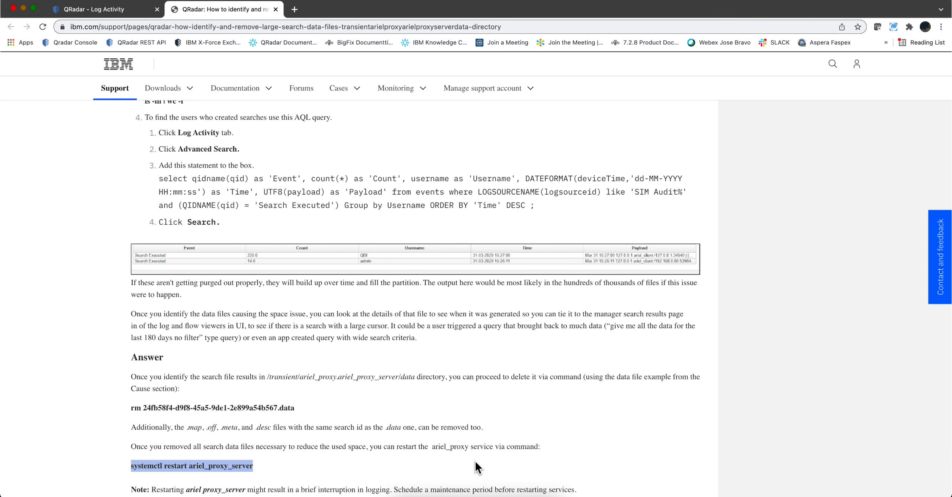
{"action": "scroll", "coordinate": [475, 461], "scroll_direction": "down", "scroll_amount": 3}
{"action": "scroll", "coordinate": [474, 461], "scroll_direction": "down", "scroll_amount": 1}
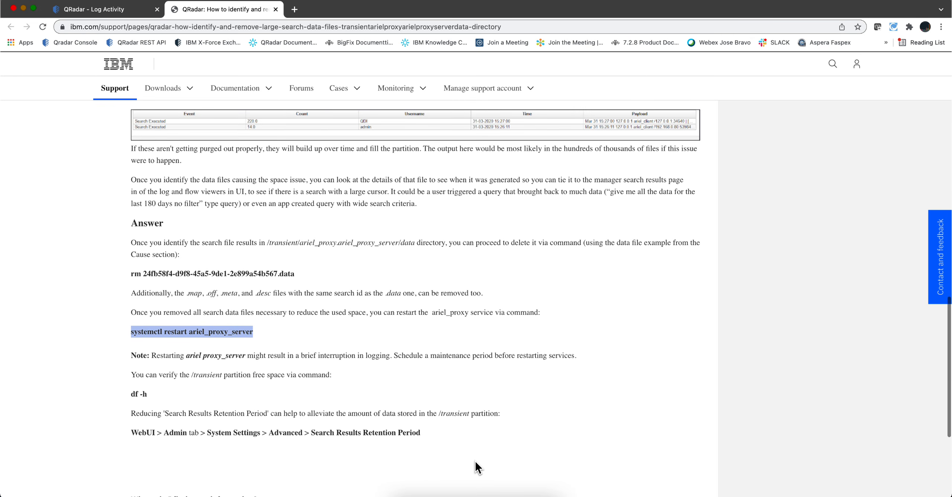
{"action": "scroll", "coordinate": [474, 461], "scroll_direction": "up", "scroll_amount": 1}
{"action": "scroll", "coordinate": [475, 461], "scroll_direction": "up", "scroll_amount": 2}
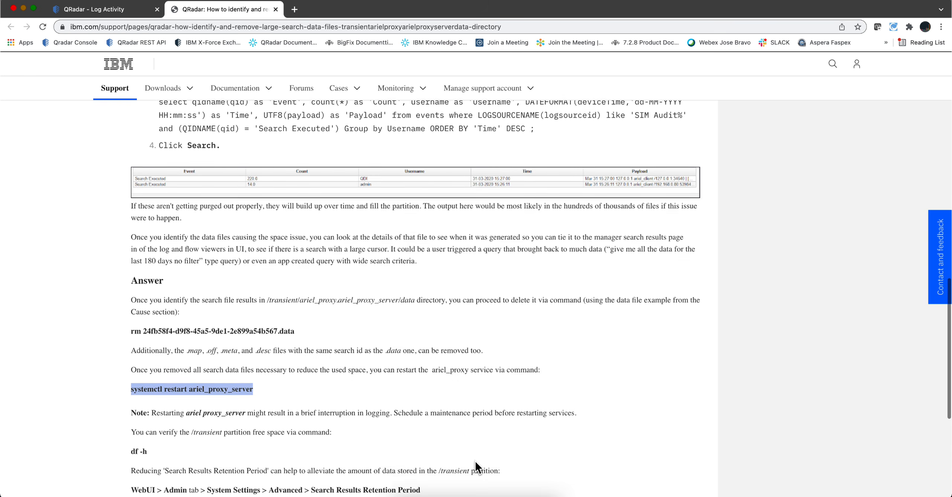
{"action": "scroll", "coordinate": [474, 461], "scroll_direction": "down", "scroll_amount": 2}
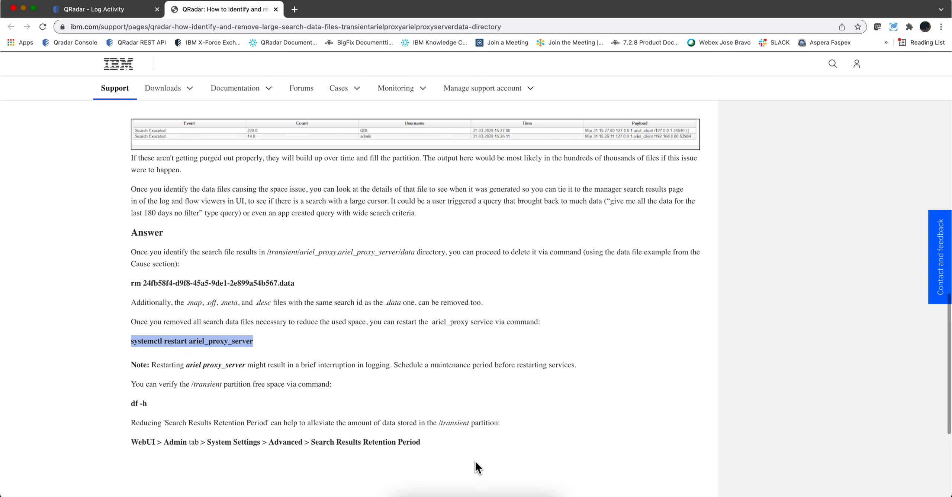
{"action": "left_click_drag", "start_coordinate": [430, 437], "coordinate": [291, 440]}
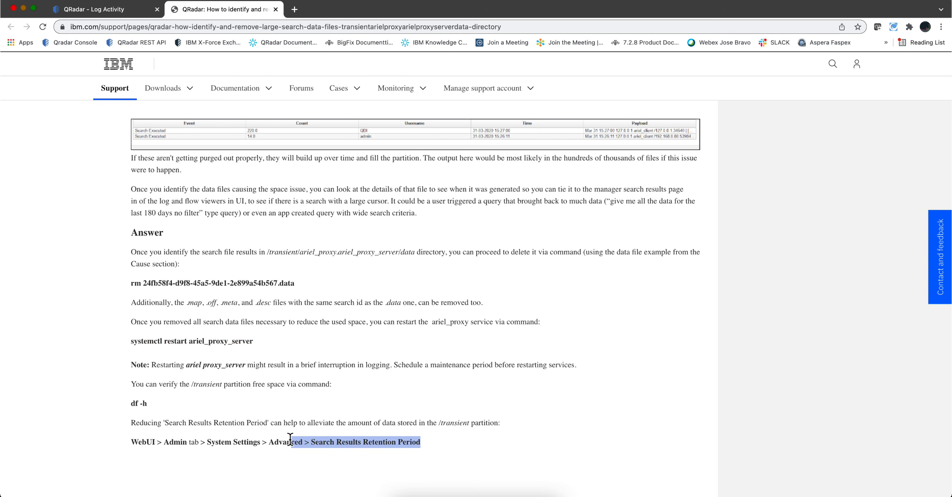
{"action": "left_click", "coordinate": [321, 442]}
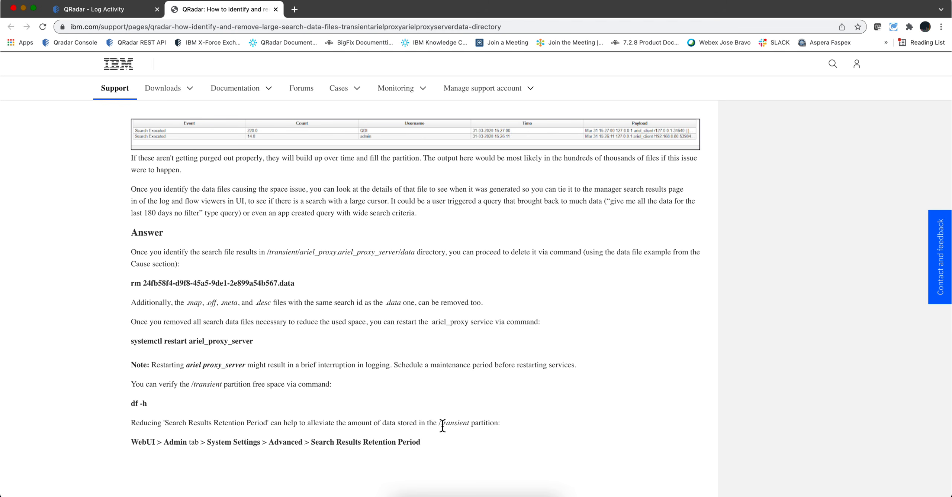
Return to the QRadar console in the browser
{"action": "left_click", "coordinate": [121, 10]}
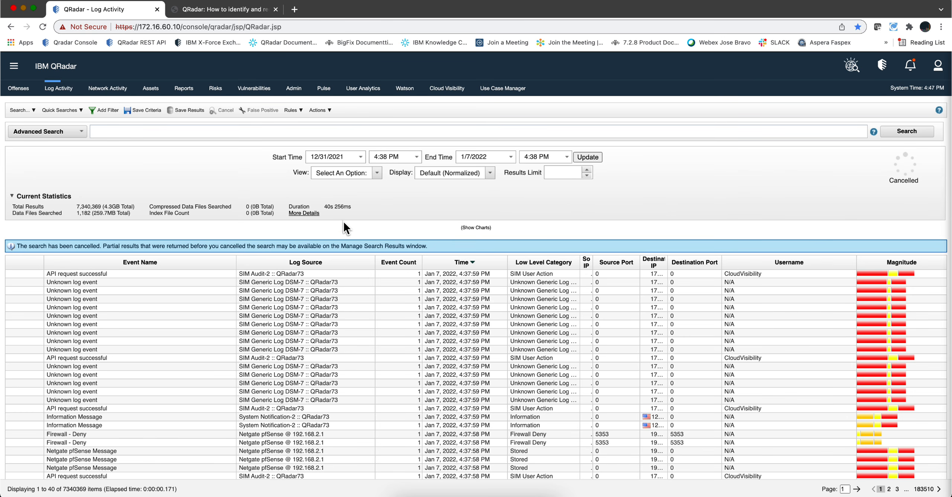